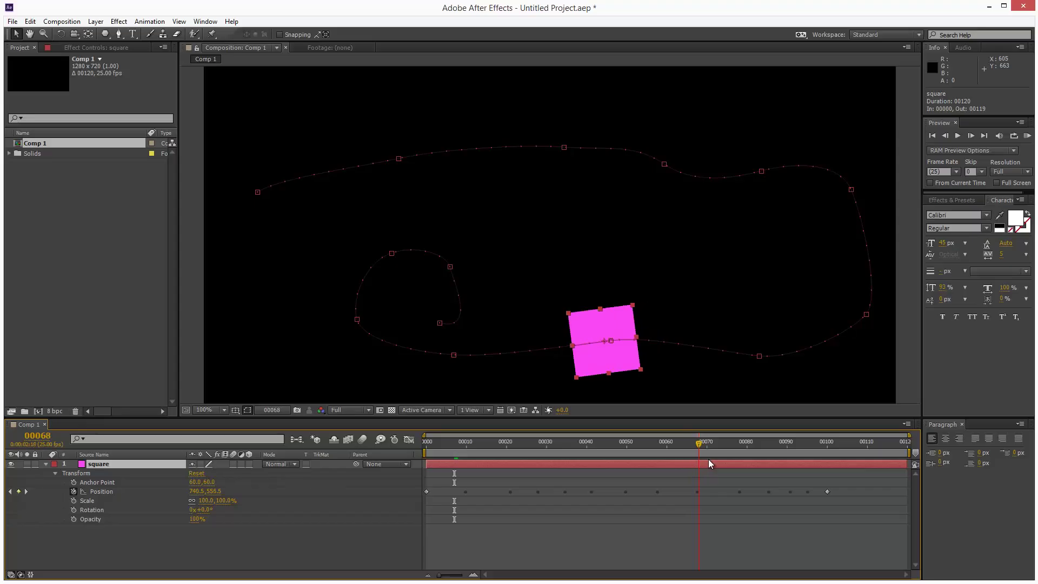
Step: Shrink the QuickVFX text's font size and scrub to preview it sliding along the mask path
left_click_drag(708, 459, 550, 478)
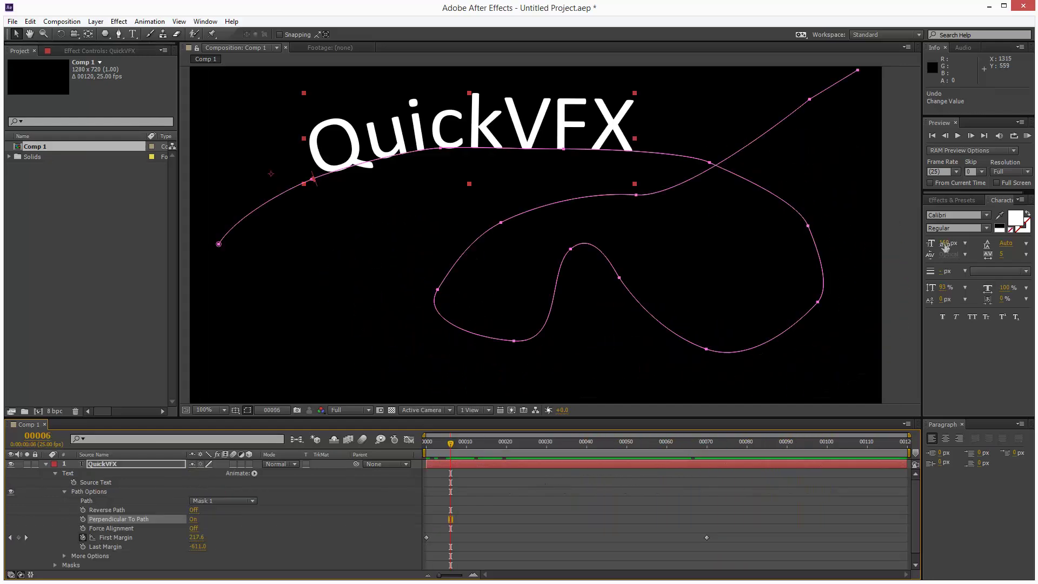
left_click_drag(944, 244, 900, 253)
left_click_drag(441, 444, 666, 435)
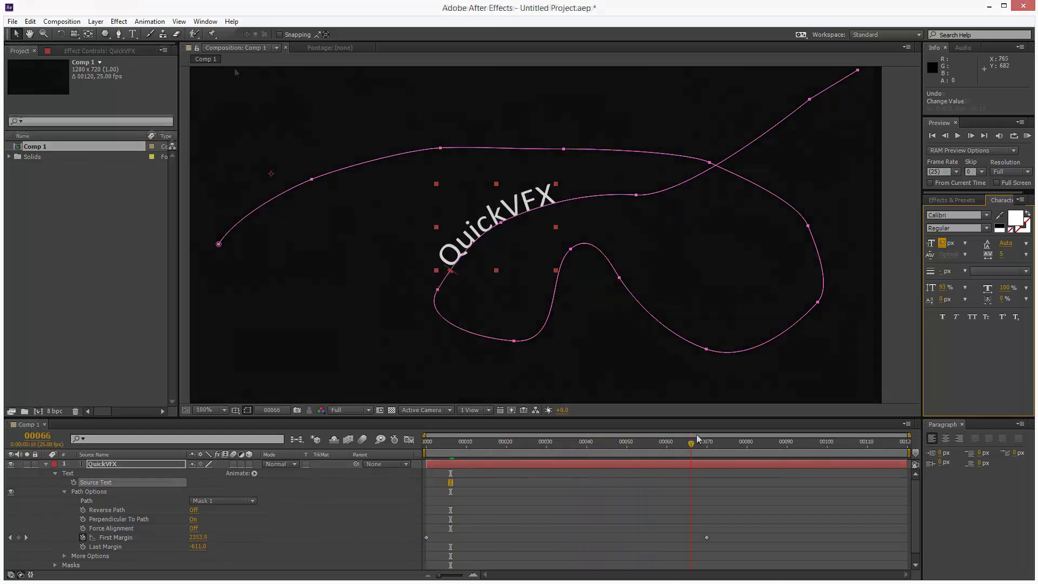
Step: Create Comp 1 with the HDV/HDTV 720 25 preset (1280×720, 25 fps)
left_click(73, 21)
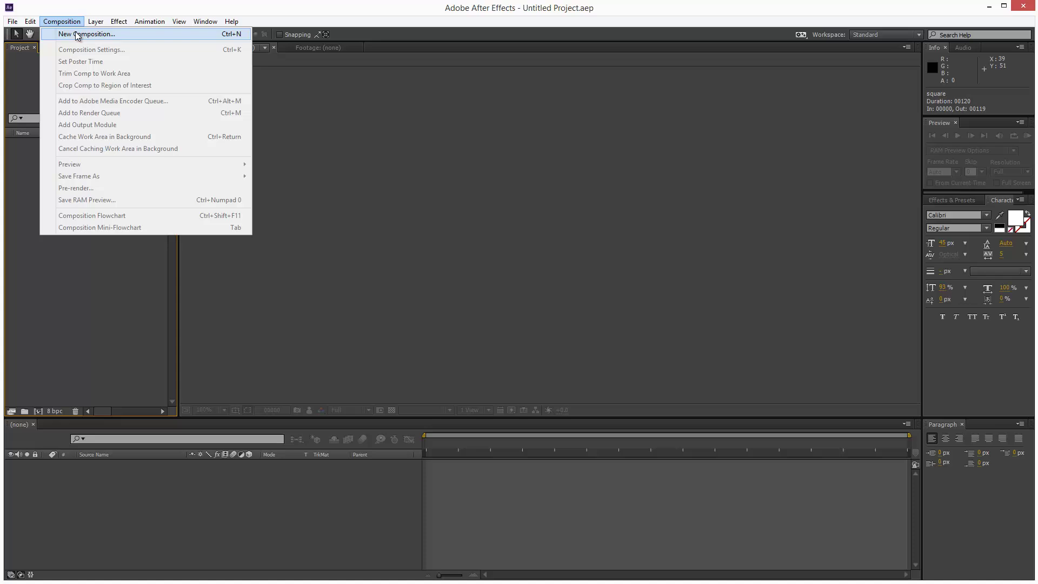
left_click(74, 34)
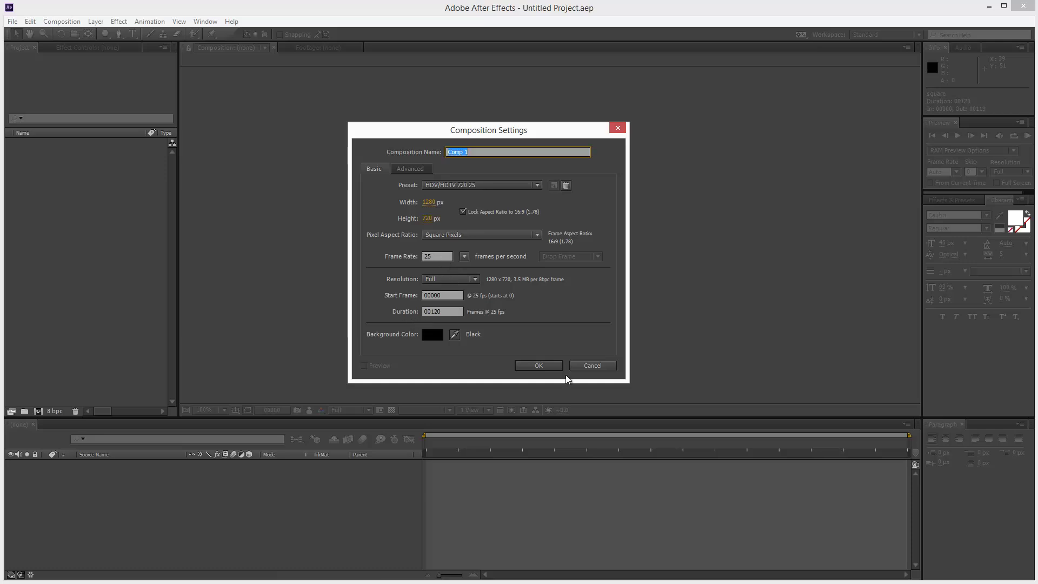
left_click(542, 365)
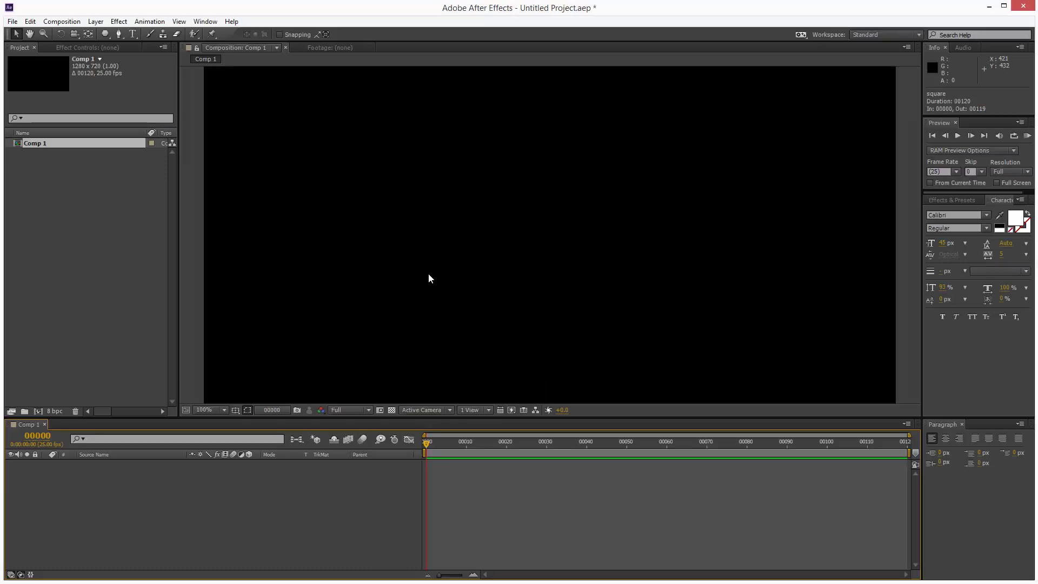
Step: Add a 120×120 px magenta solid layer named 'square'
left_click(96, 21)
mouse_move(111, 31)
left_click(310, 43)
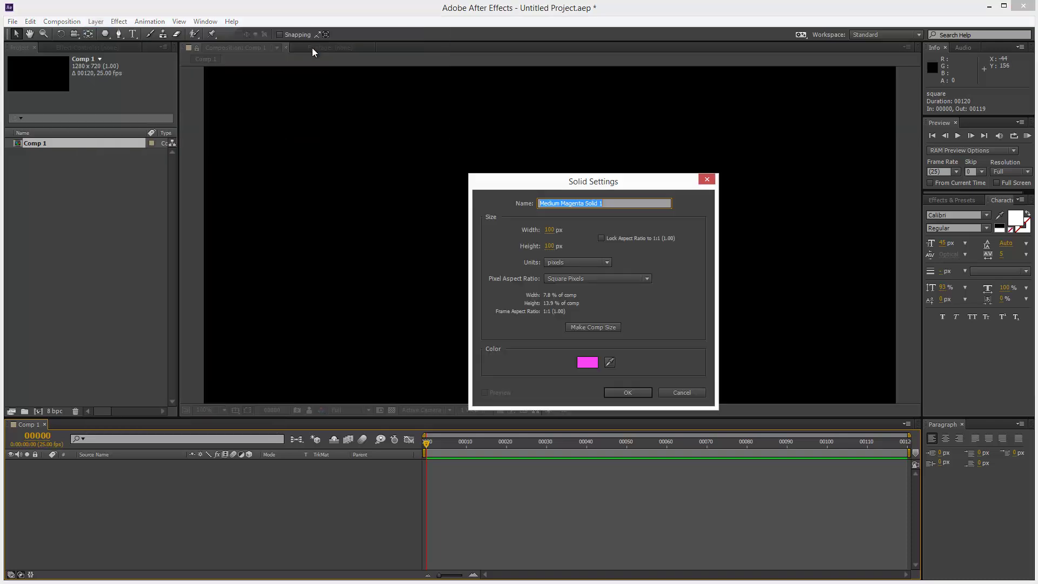
left_click(550, 230)
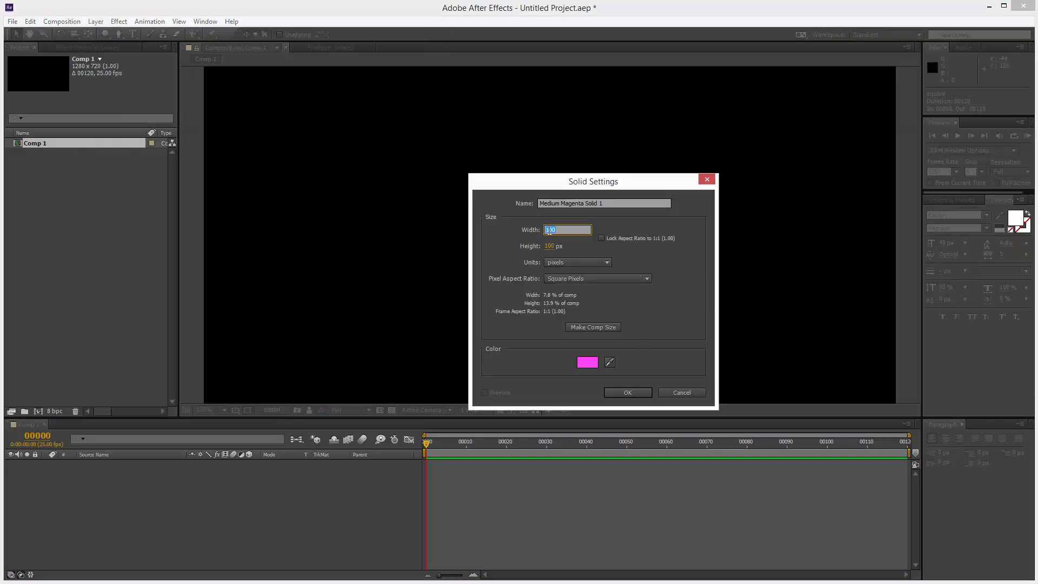
type("120")
left_click(552, 246)
type("120")
left_click(607, 207)
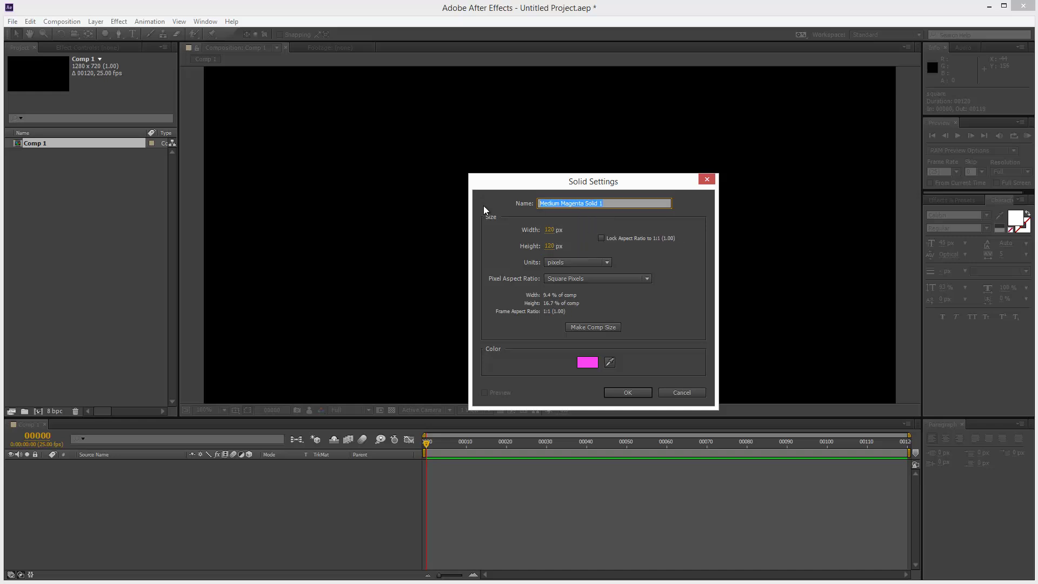
type("square")
left_click(626, 394)
Step: Move the square to the upper left and start a curved Pen mask across the top of the comp
left_click_drag(561, 229, 338, 158)
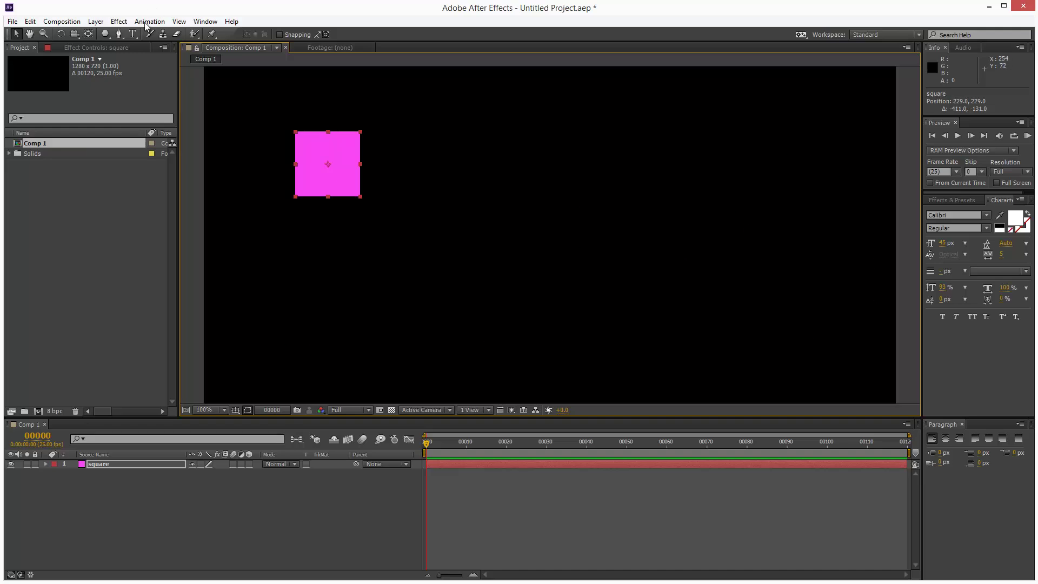
left_click(119, 34)
left_click_drag(254, 212, 279, 198)
left_click_drag(395, 178, 434, 171)
left_click_drag(560, 168, 595, 169)
left_click_drag(660, 185, 688, 204)
left_click_drag(758, 192, 786, 185)
left_click_drag(847, 210, 859, 239)
Step: Continue the mask down the right side and back along the bottom, curling its end into a loop
left_click_drag(862, 334, 846, 350)
left_click_drag(755, 376, 719, 373)
left_click_drag(607, 361, 567, 364)
left_click_drag(449, 375, 407, 372)
left_click_drag(353, 339, 348, 319)
left_click_drag(388, 273, 448, 298)
left_click_drag(435, 343, 398, 334)
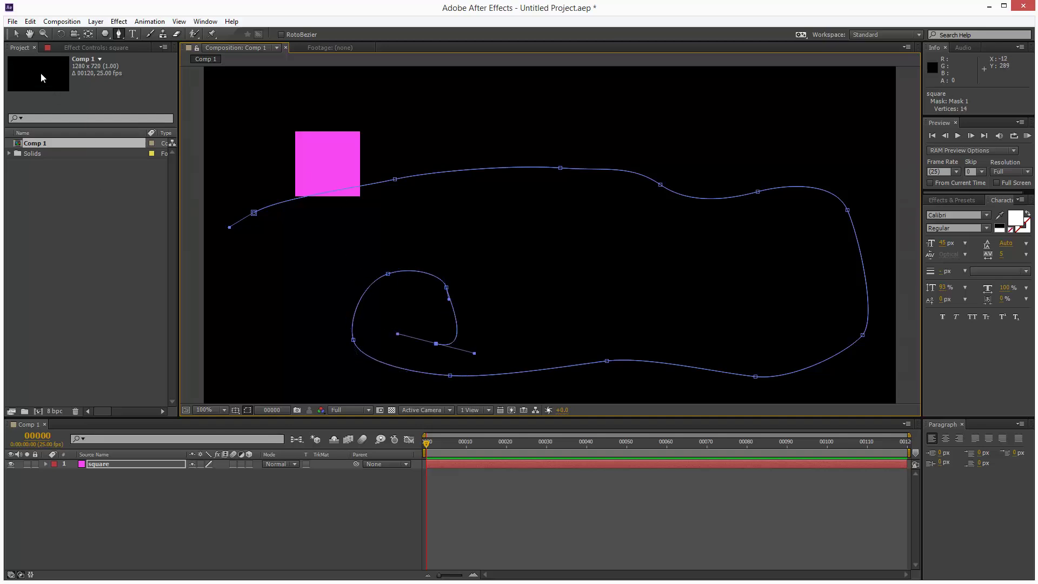
Step: Cut Mask 1's Mask Path from the square layer
left_click(16, 34)
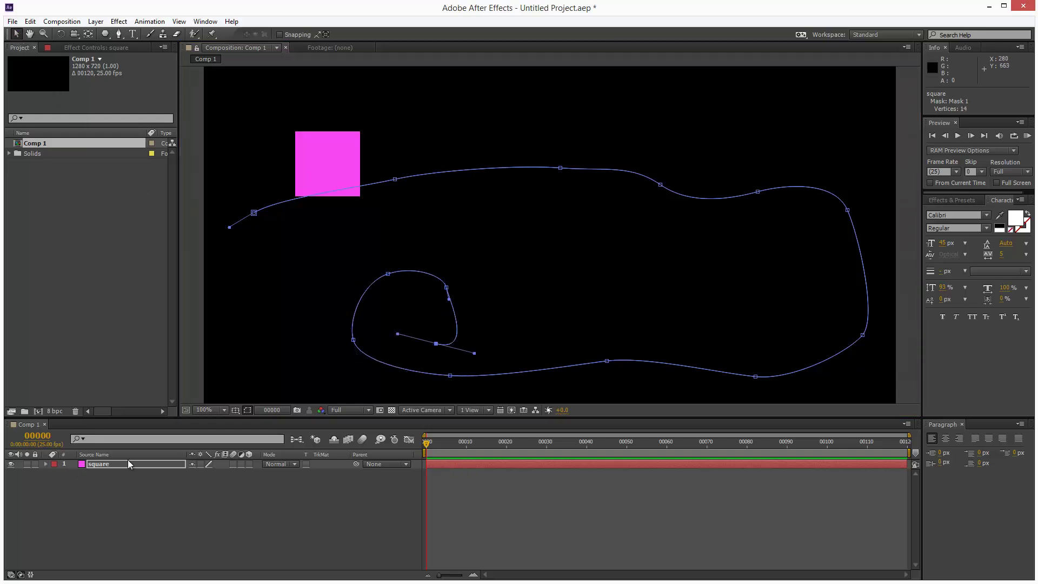
left_click(45, 464)
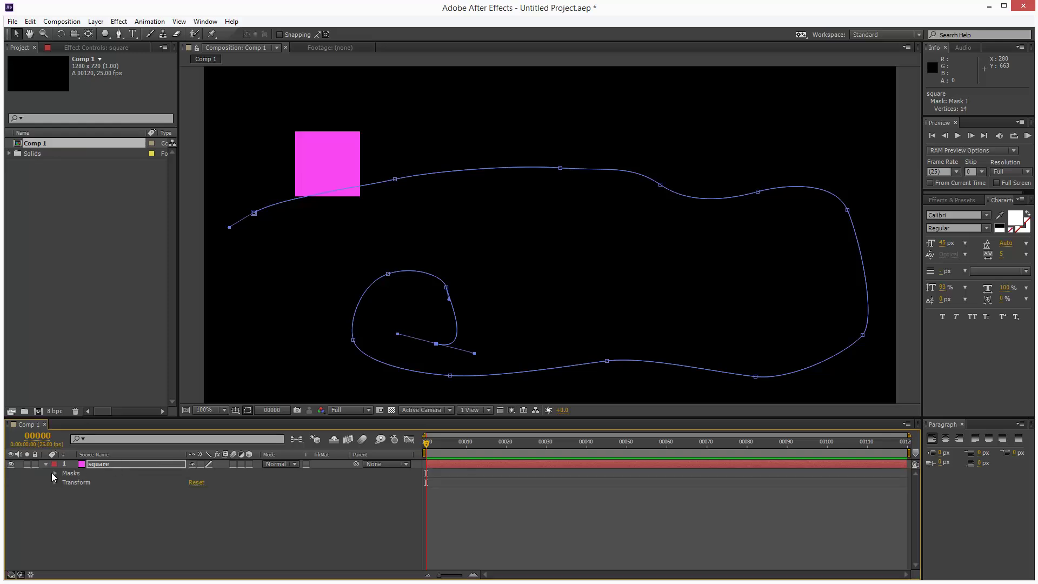
left_click(51, 472)
left_click(63, 483)
left_click(106, 492)
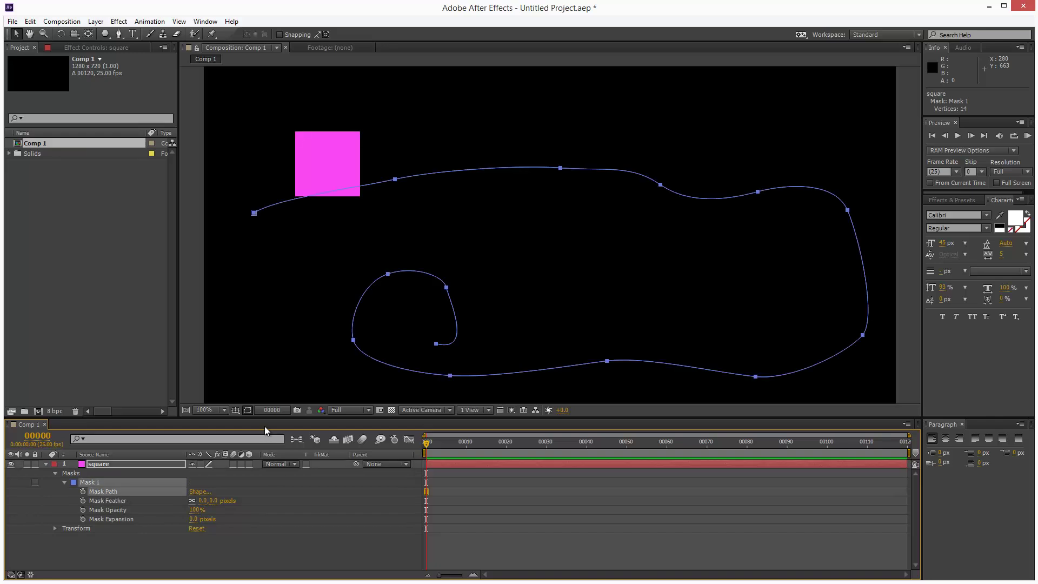
left_click(30, 21)
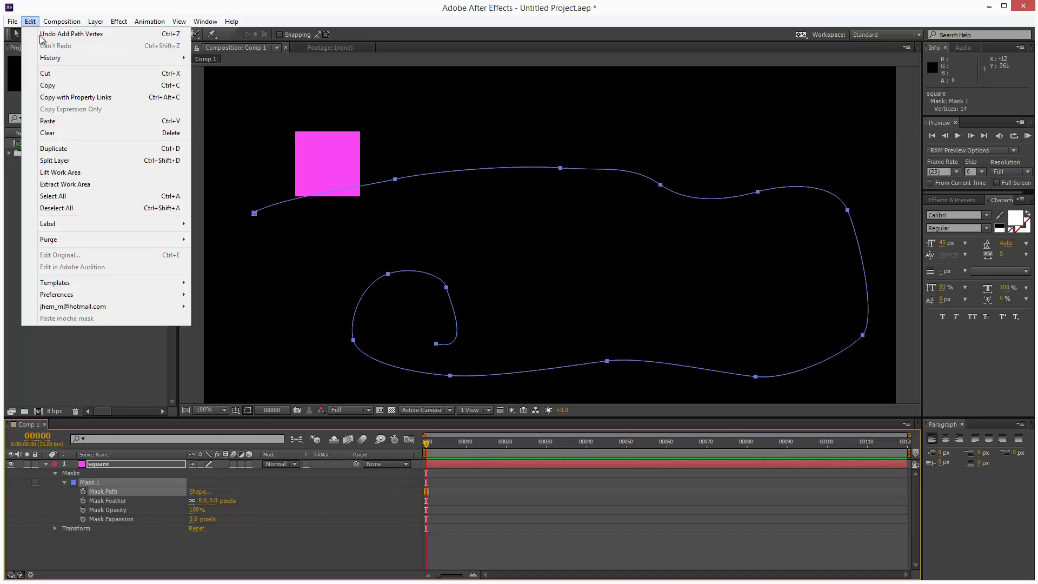
left_click(54, 72)
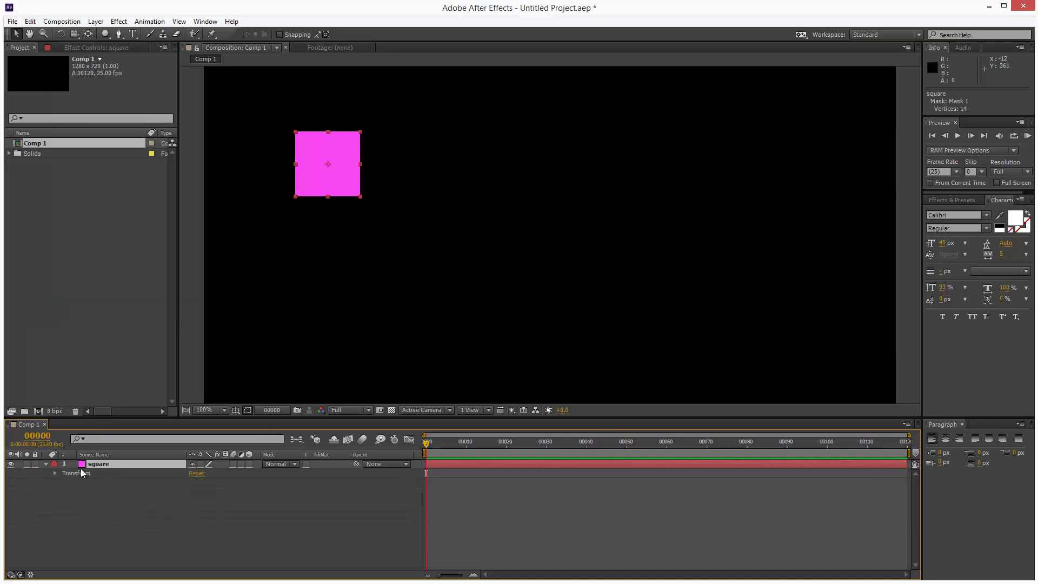
Step: Paste the mask path into the square's Position as motion keyframes
left_click(55, 473)
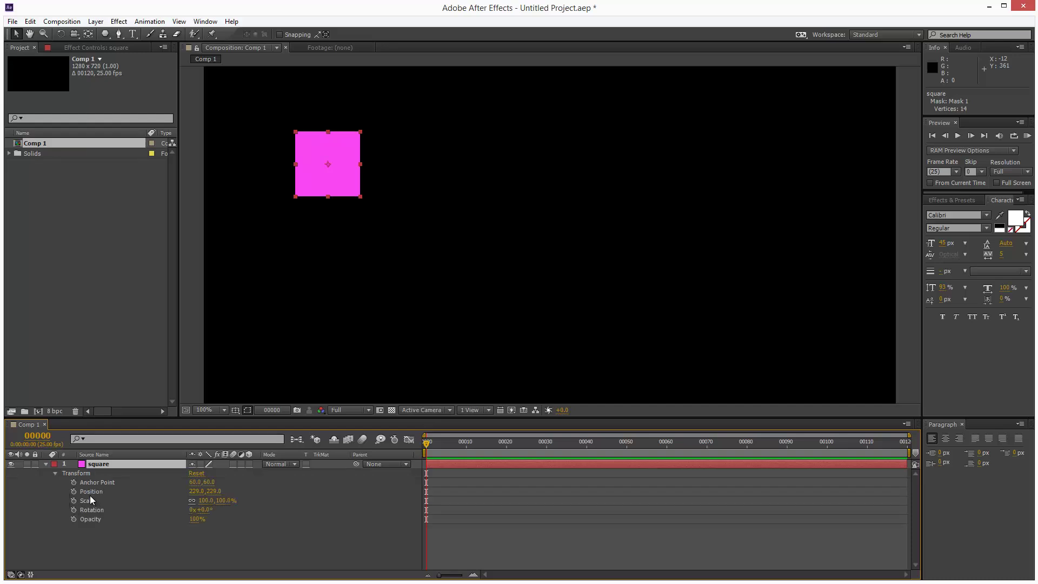
left_click(87, 492)
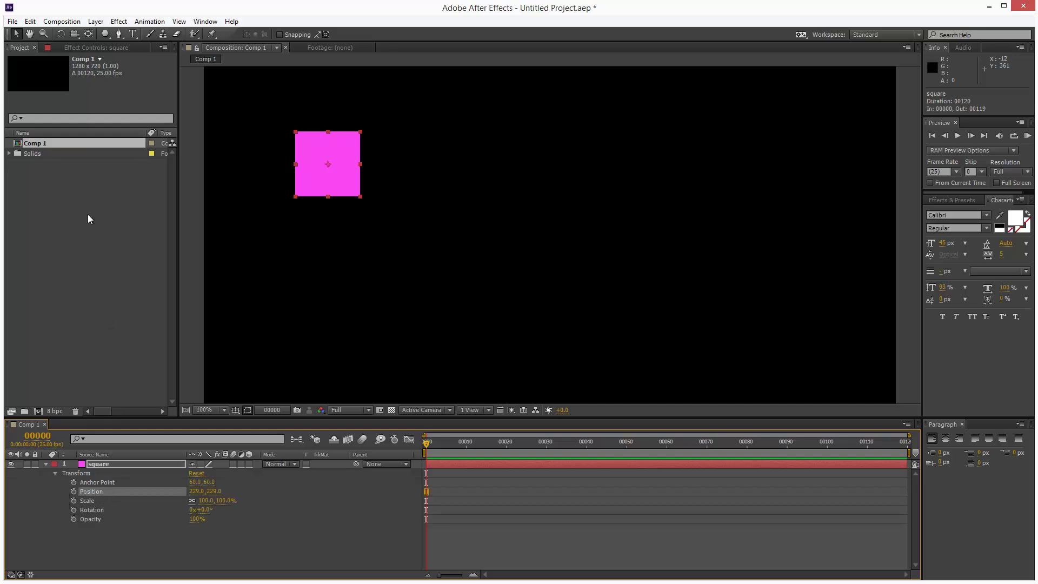
left_click(29, 21)
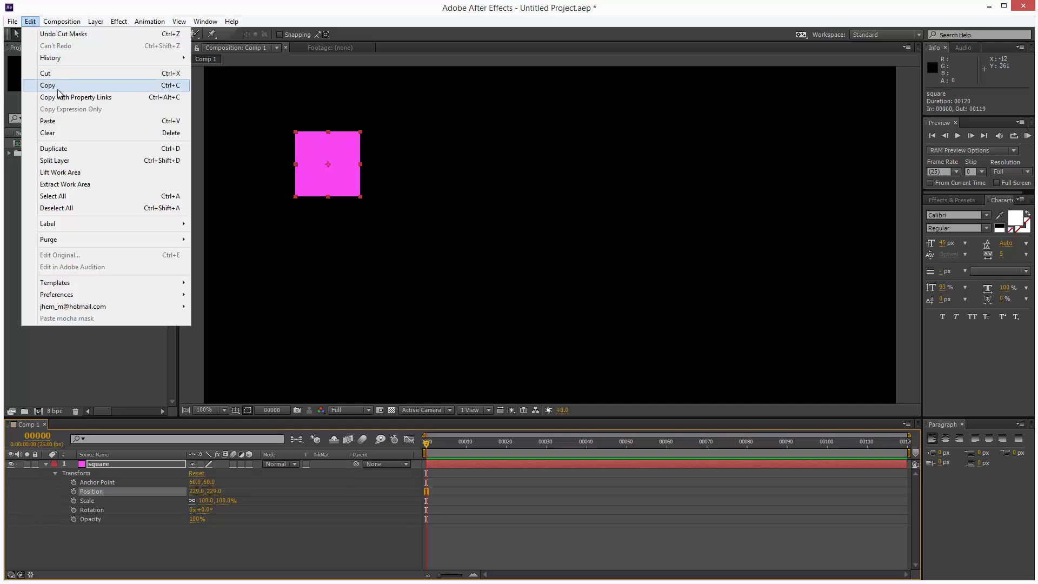
left_click(60, 120)
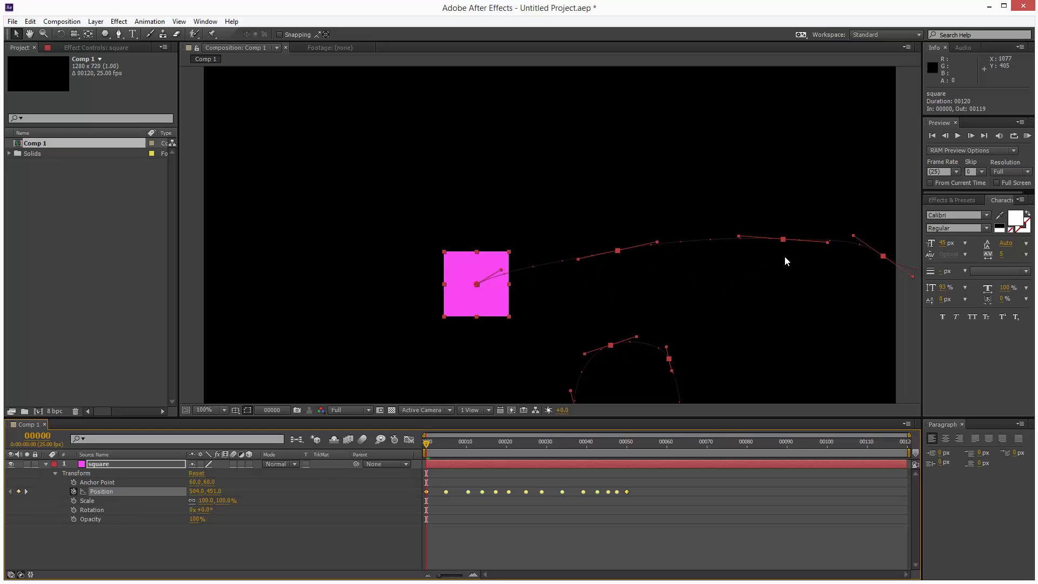
Step: Shift the square's entire motion path up and left into the frame, then scrub to preview
left_click_drag(786, 242, 565, 148)
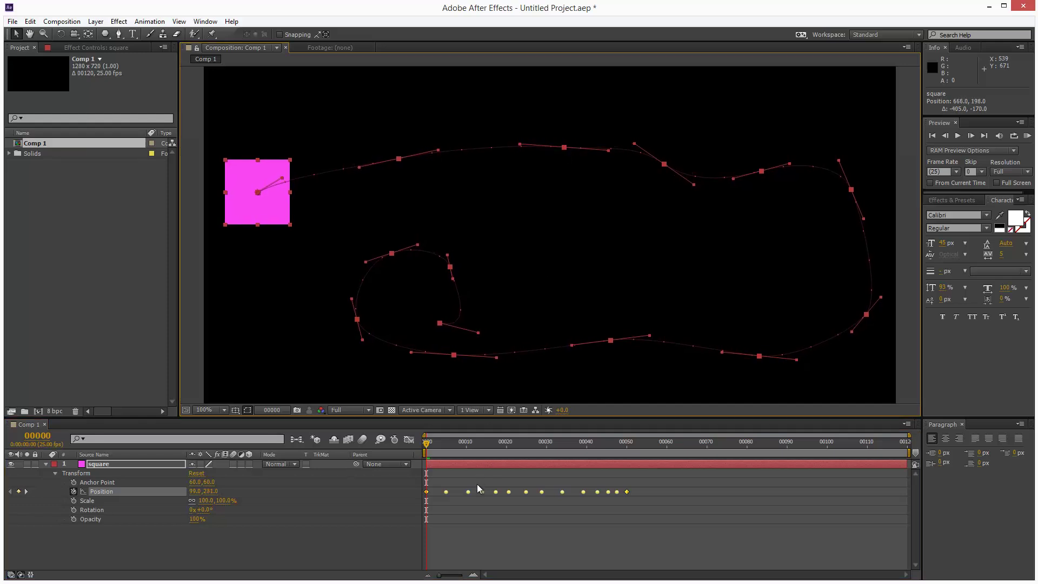
left_click(472, 514)
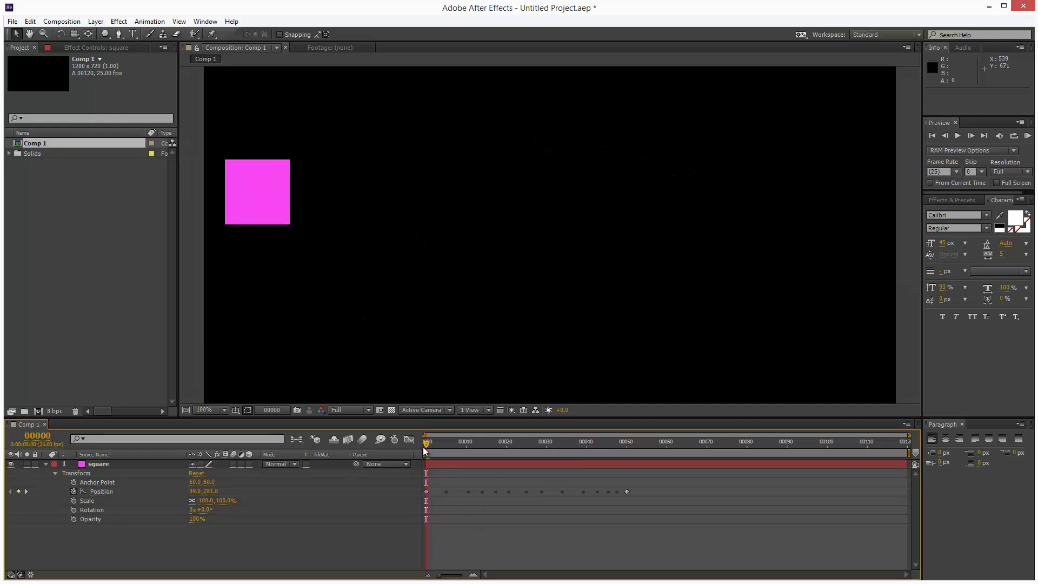
left_click(99, 491)
left_click_drag(427, 443, 466, 459)
Step: Drag the square's last Position keyframe out to frame 00100
left_click(628, 451)
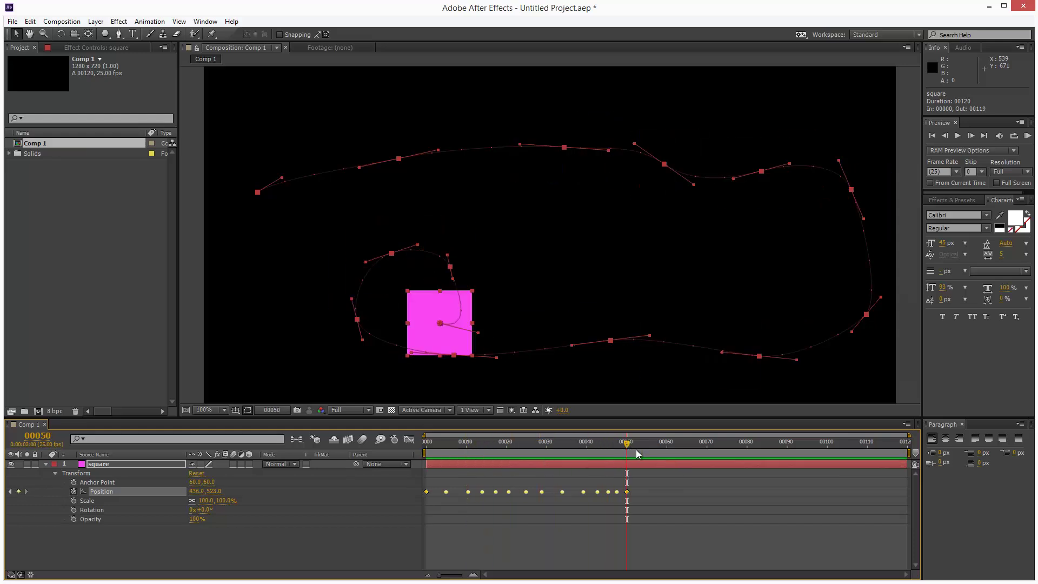
key("Page_Down")
key("Page_Down")
key("Page_Down")
key("Page_Down")
left_click(809, 479)
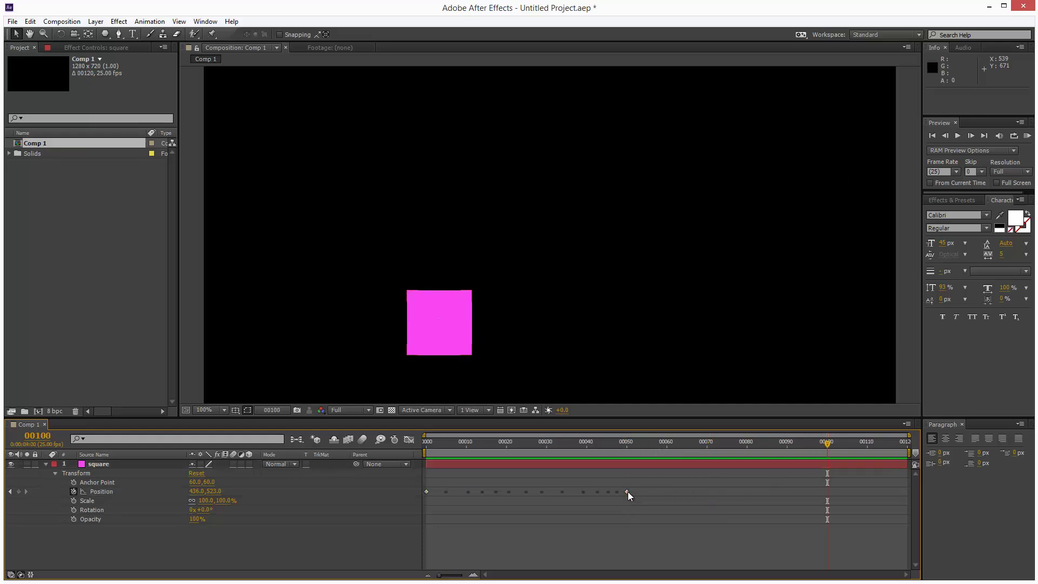
left_click_drag(627, 492, 636, 491)
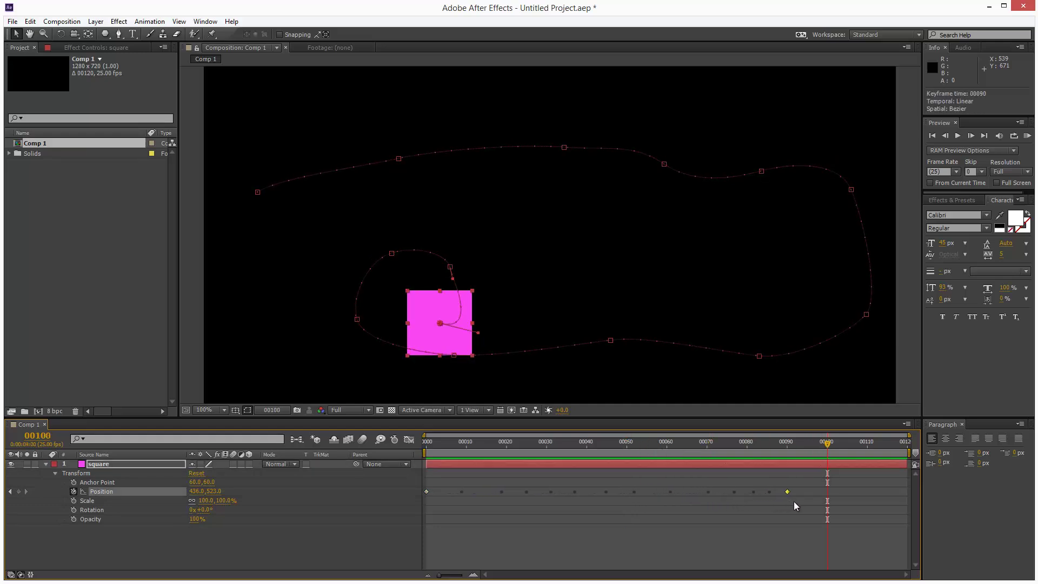
left_click_drag(827, 505, 449, 443)
Step: Set the square to auto-orient along its path and scrub to preview it turning with the curve
left_click(117, 467)
right_click(112, 466)
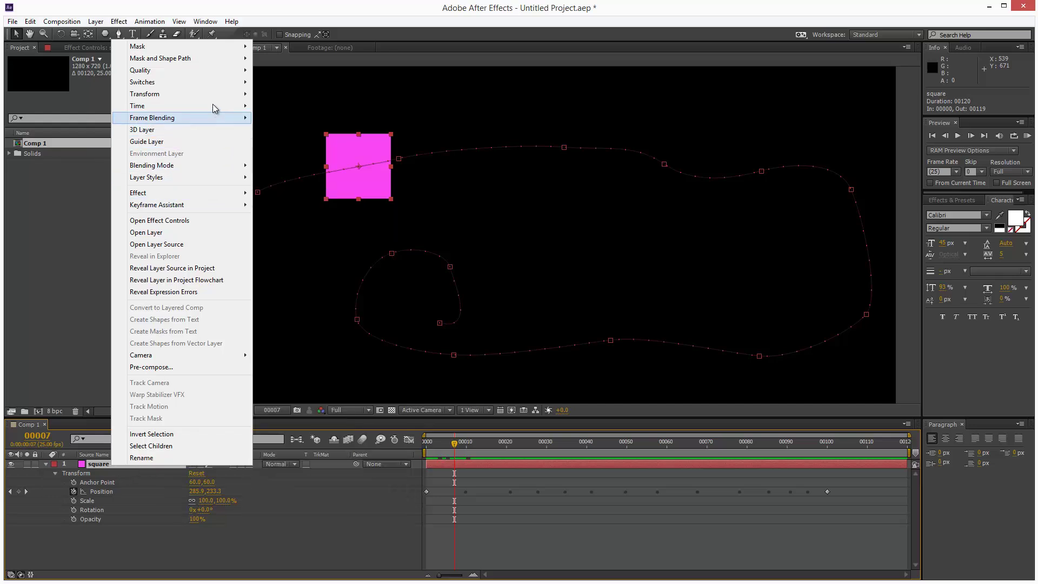
mouse_move(212, 96)
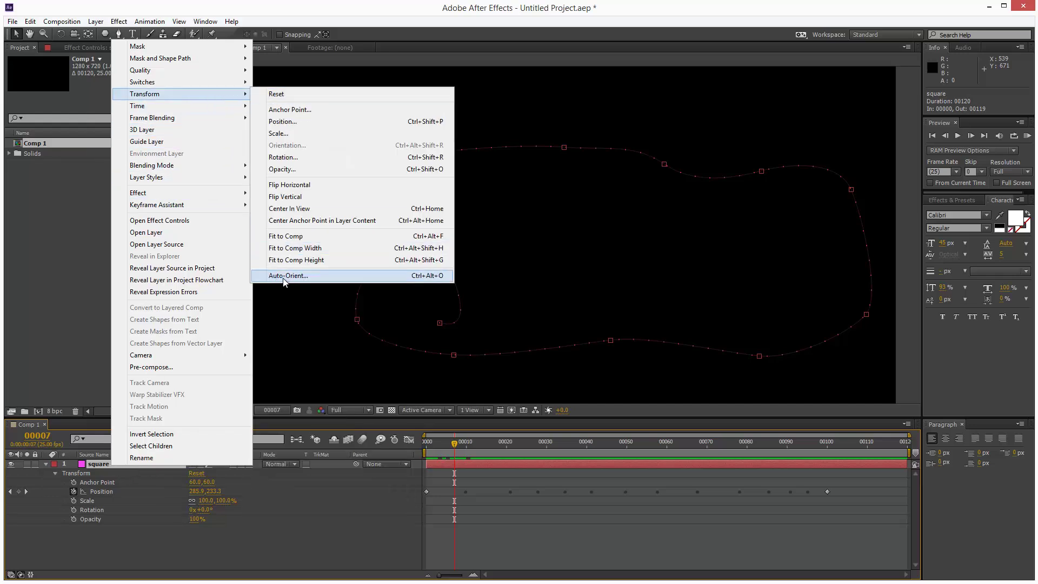
left_click(310, 280)
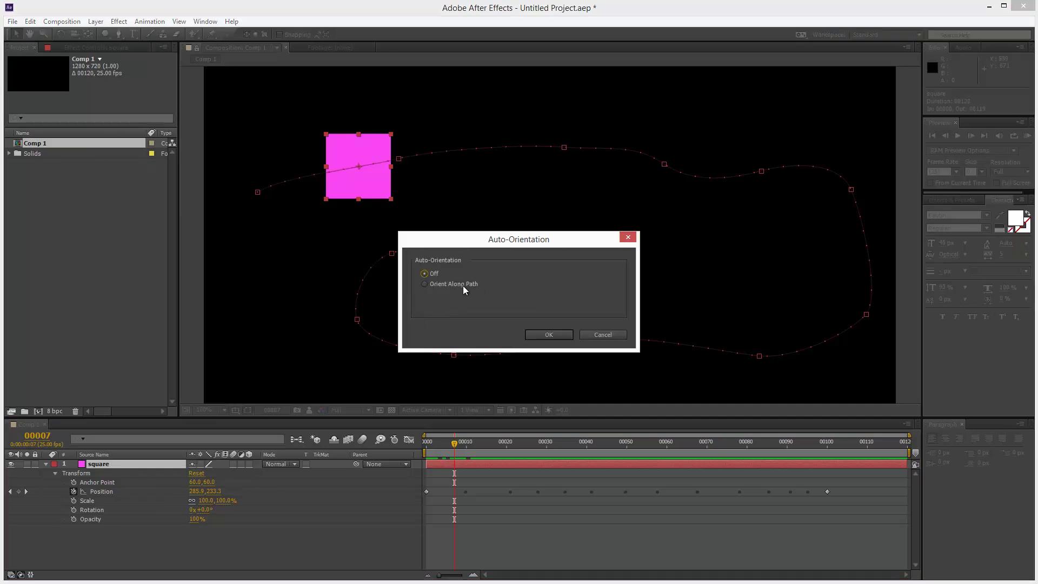
left_click(536, 336)
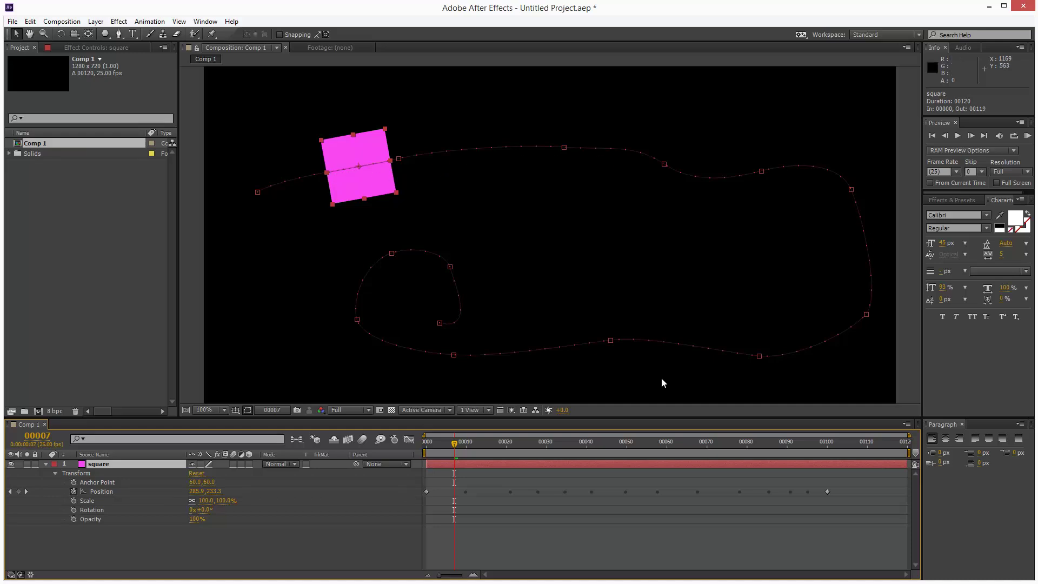
left_click_drag(444, 447, 395, 451)
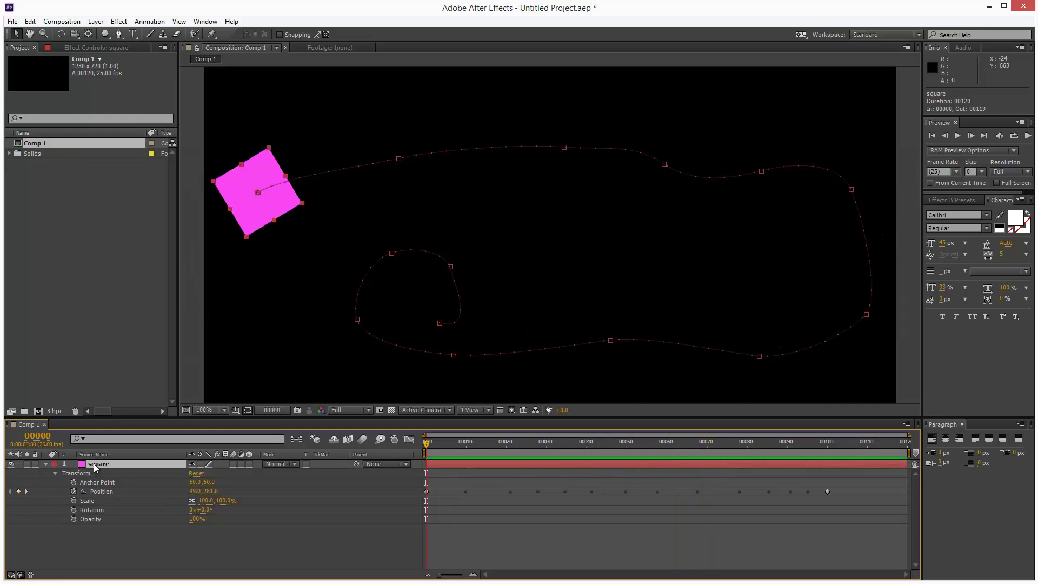
Step: Delete the square layer
key("Delete")
key("ctrl+z")
key("Delete")
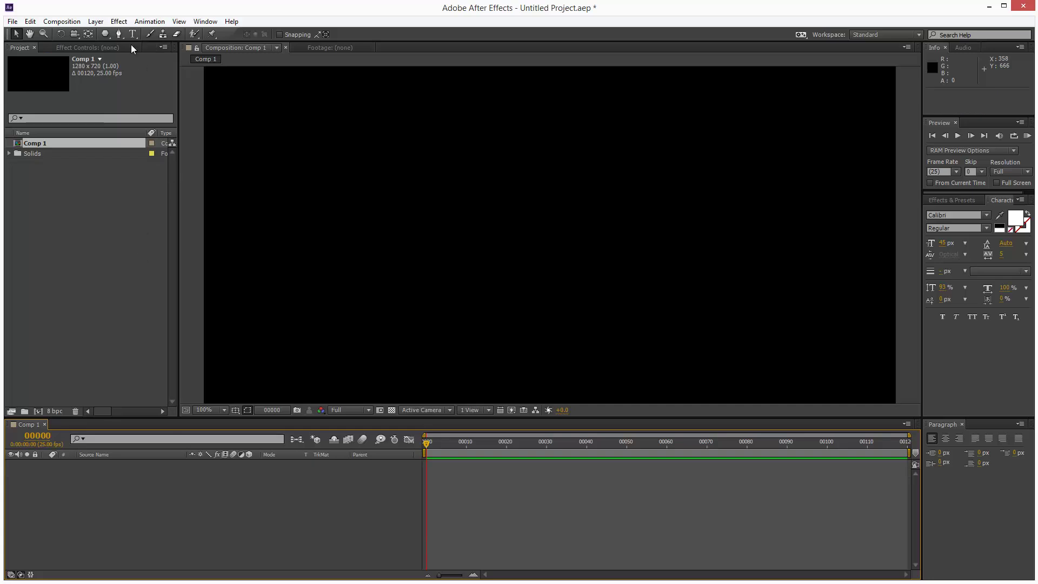
Step: Add a 160 px 'QuickVFX' text layer and move it up and left
left_click(133, 34)
left_click(395, 215)
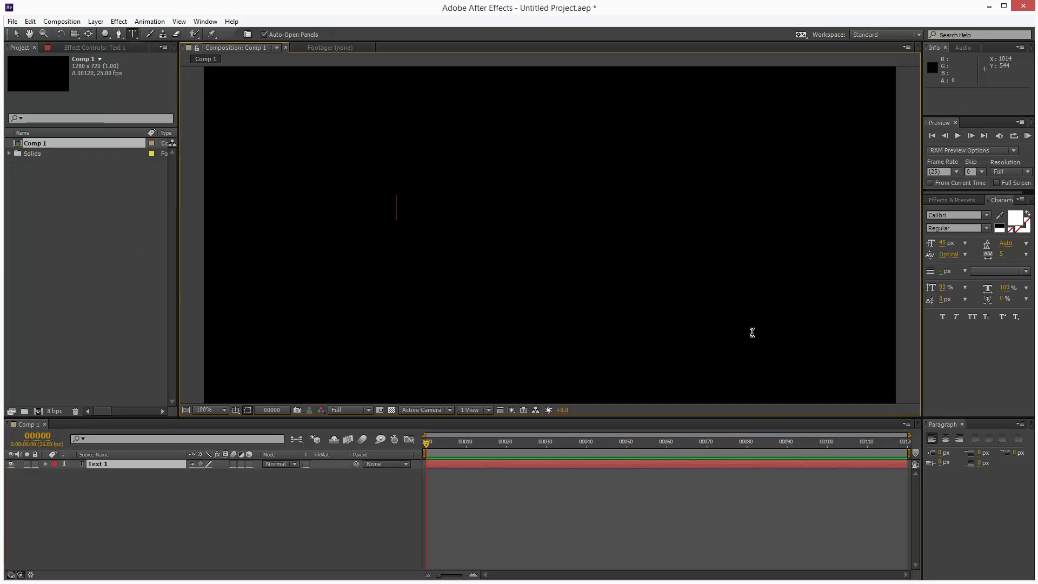
type("QuickVFX")
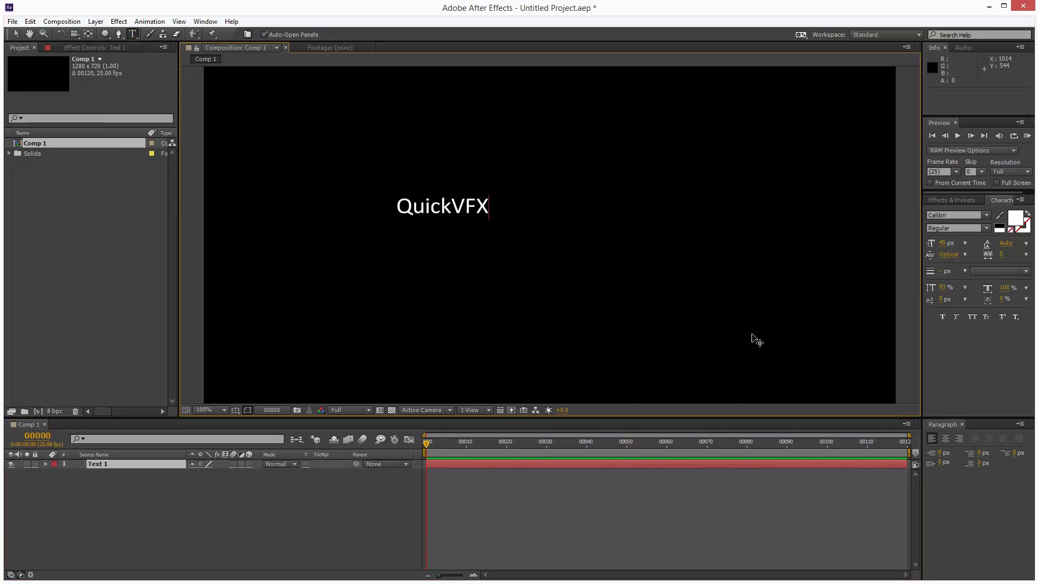
key("ctrl+a")
left_click_drag(949, 246, 1007, 244)
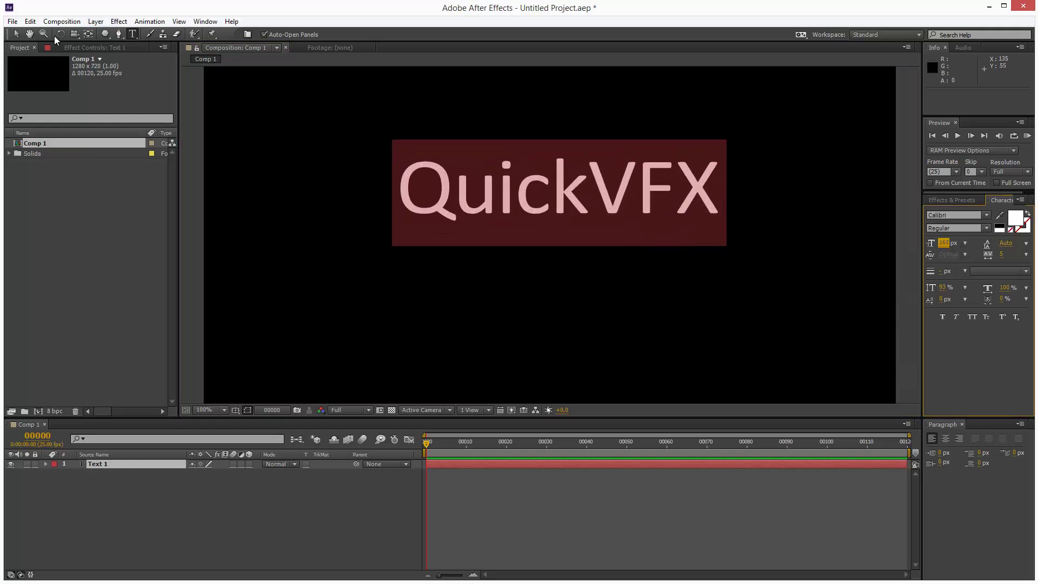
left_click(18, 35)
left_click_drag(565, 195, 454, 175)
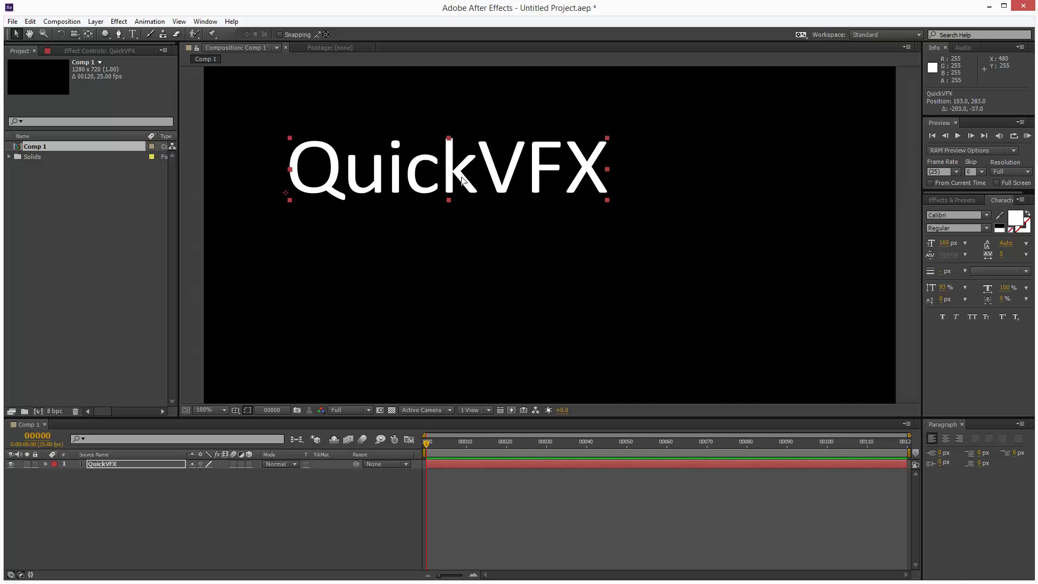
Step: On the QuickVFX layer, draw a Pen mask from the lower left across the top and down the right side
left_click(135, 466)
left_click(119, 34)
left_click_drag(232, 263, 249, 237)
left_click_drag(326, 198, 354, 186)
left_click_drag(454, 166, 481, 166)
left_click_drag(577, 168, 609, 169)
left_click_drag(723, 181, 750, 194)
left_click_drag(822, 245, 831, 271)
left_click_drag(832, 321, 818, 335)
left_click_drag(720, 368, 673, 353)
Step: Loop the mask back below the text and end it at the top right
left_click_drag(633, 296, 616, 278)
left_click_drag(584, 267, 563, 285)
left_click_drag(528, 360, 477, 356)
left_click_drag(452, 308, 460, 282)
left_click(515, 241)
left_click(543, 227)
left_click_drag(650, 214, 702, 217)
left_click(823, 118)
left_click(871, 89)
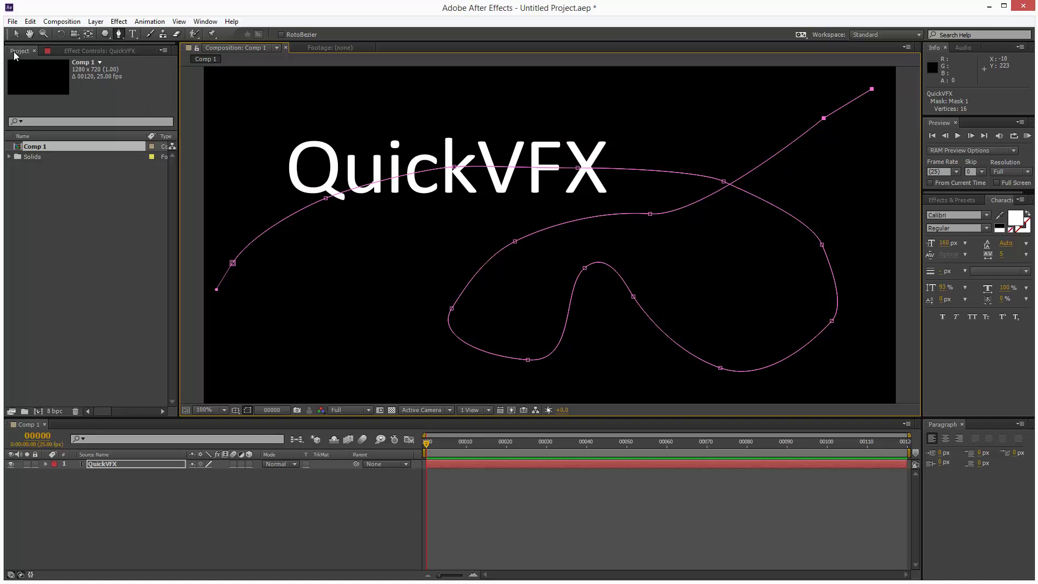
Step: Finish the mask and set the QuickVFX layer's Path Options path to Mask 1
left_click(16, 33)
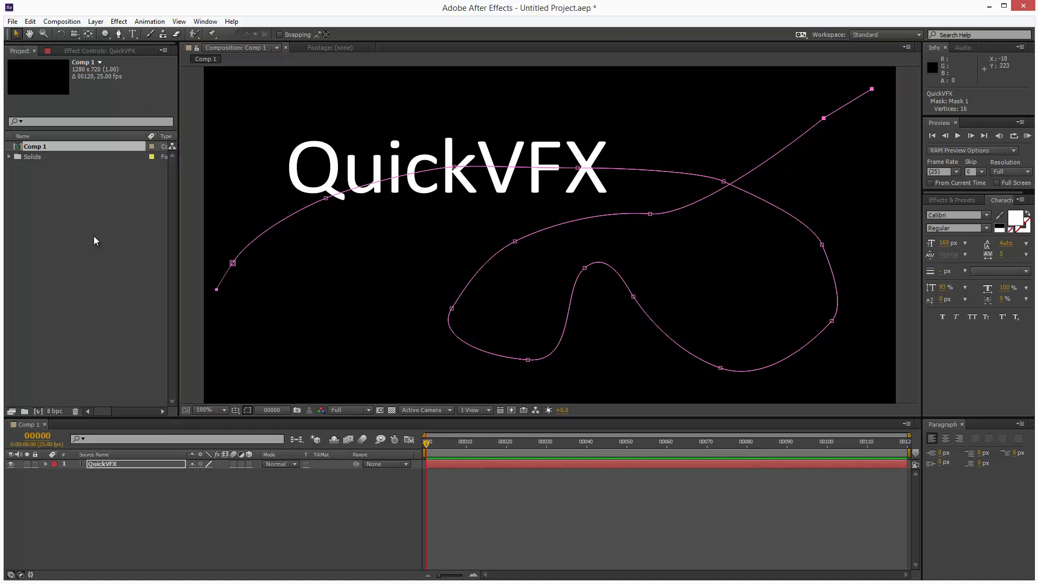
left_click(46, 463)
left_click(55, 474)
left_click(63, 491)
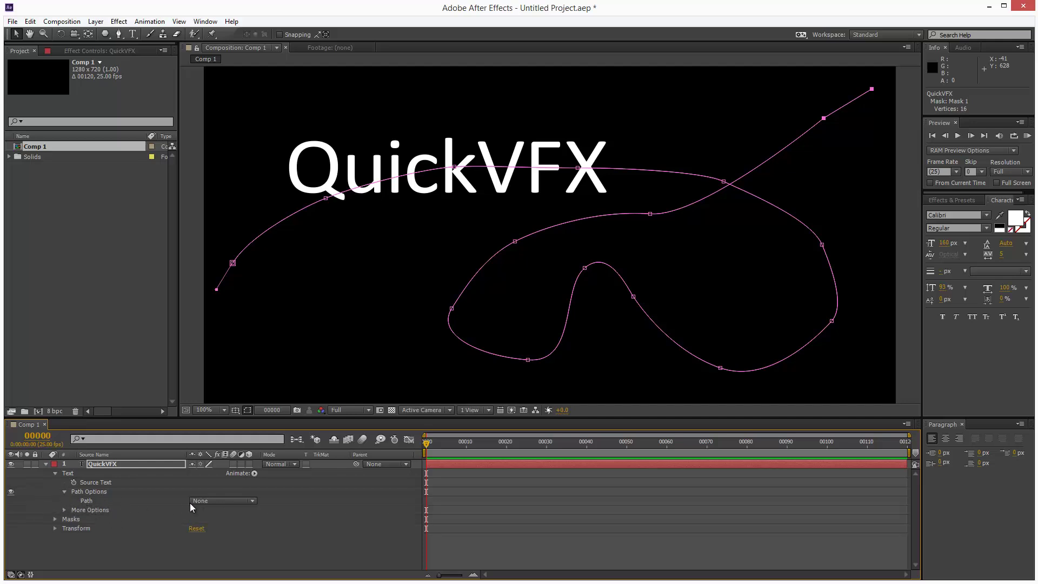
left_click(233, 501)
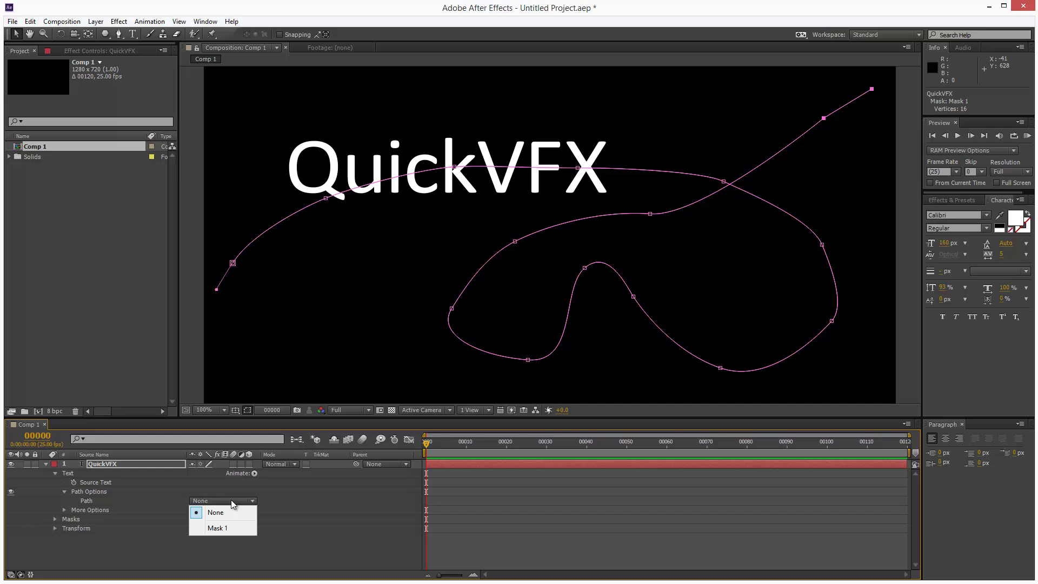
left_click(218, 528)
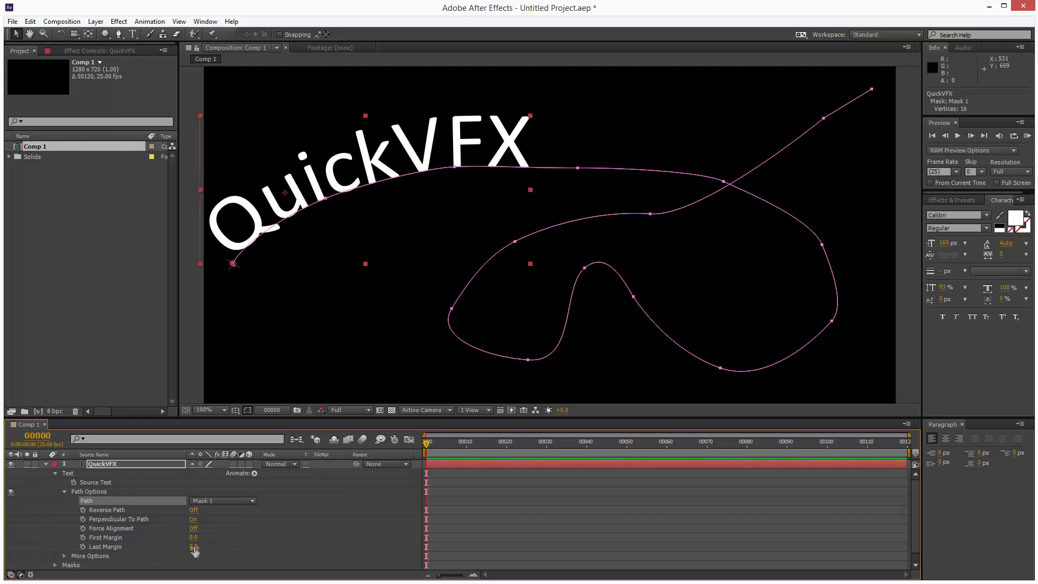
Step: Try and undo a Last Margin change, then set First Margin to 1970.0
left_click_drag(193, 546, 990, 466)
key("ctrl+z")
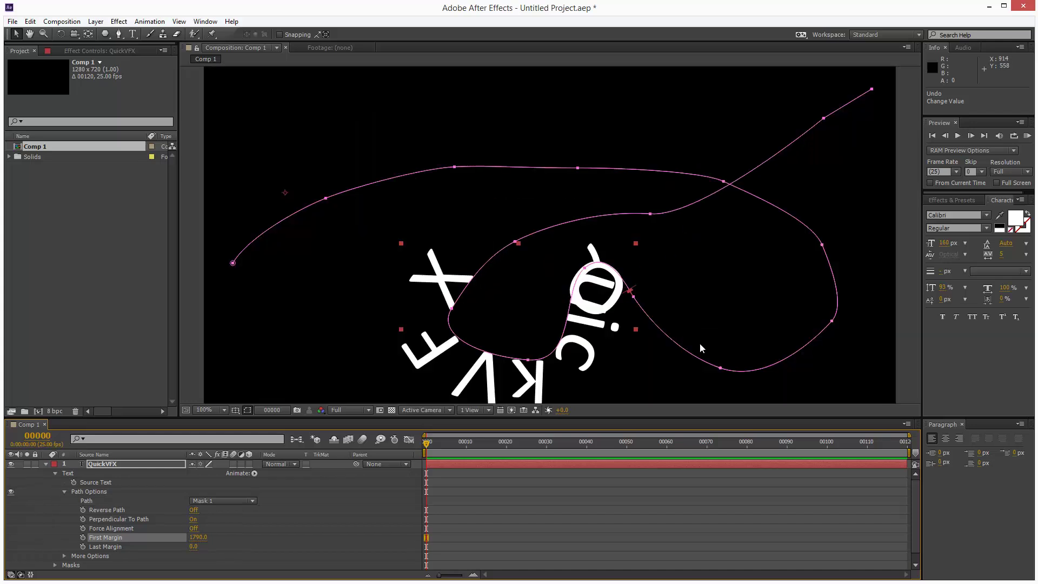
key("h")
left_click_drag(677, 374, 663, 355)
key("v")
left_click_drag(198, 536, 218, 485)
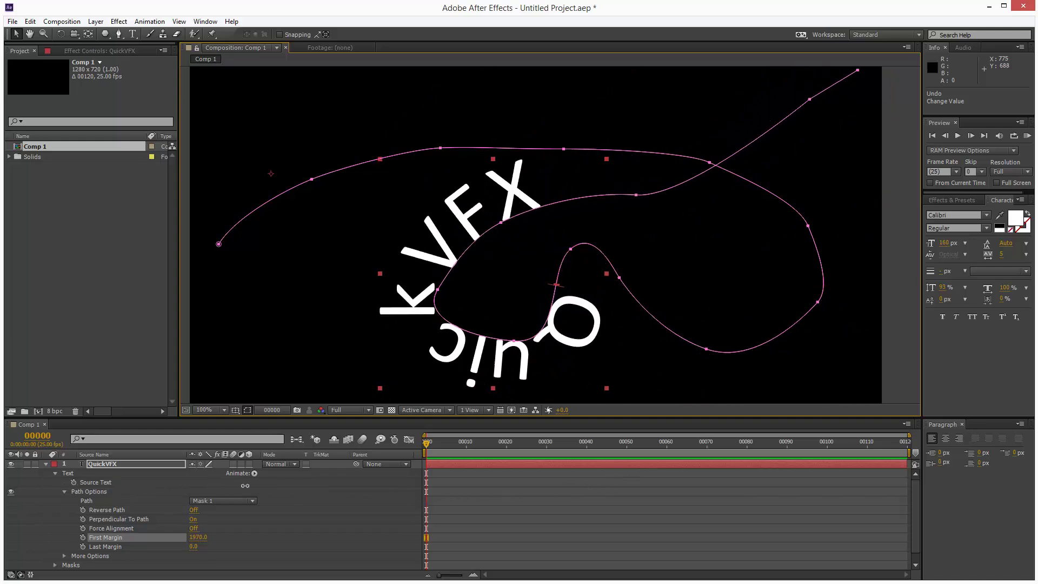
left_click(245, 485)
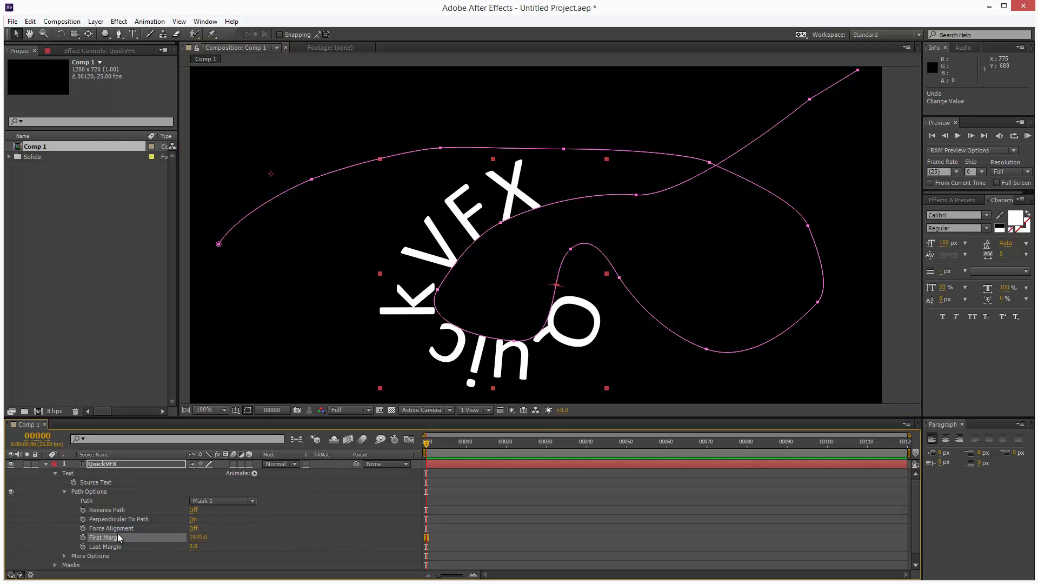
Step: Toggle Force Alignment on and off, turn Perpendicular To Path off, and adjust First Margin
left_click(192, 528)
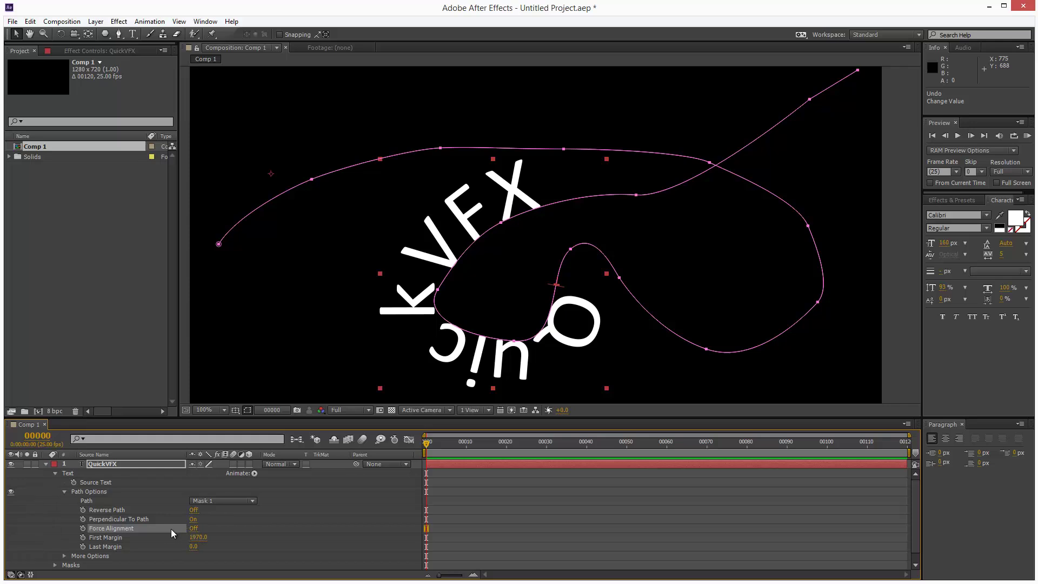
left_click(193, 528)
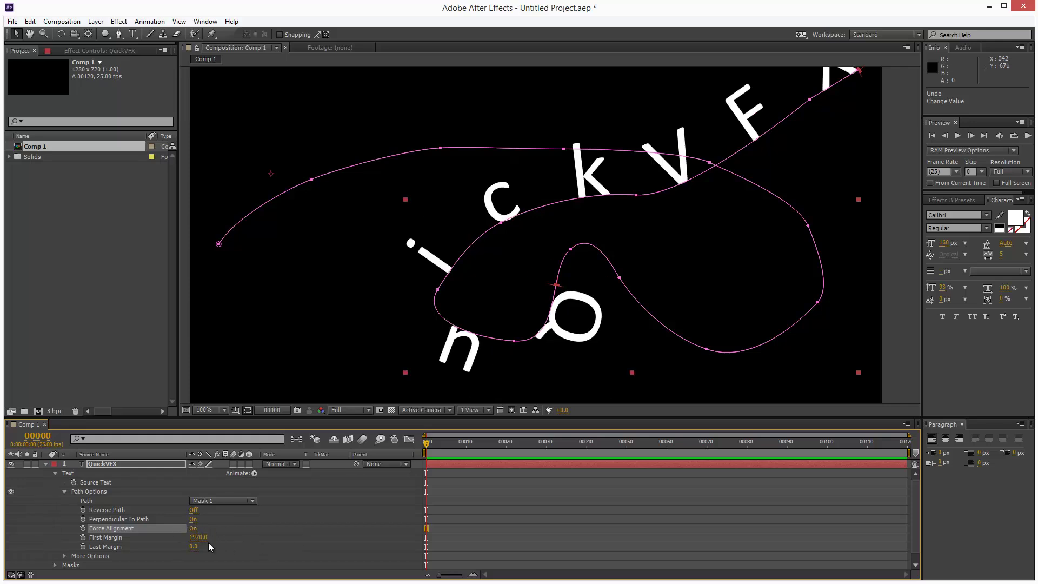
mouse_move(197, 537)
left_mouse_down()
mouse_move(92, 539)
mouse_move(537, 473)
mouse_move(190, 546)
mouse_move(32, 551)
mouse_move(190, 553)
left_mouse_up()
left_click(194, 528)
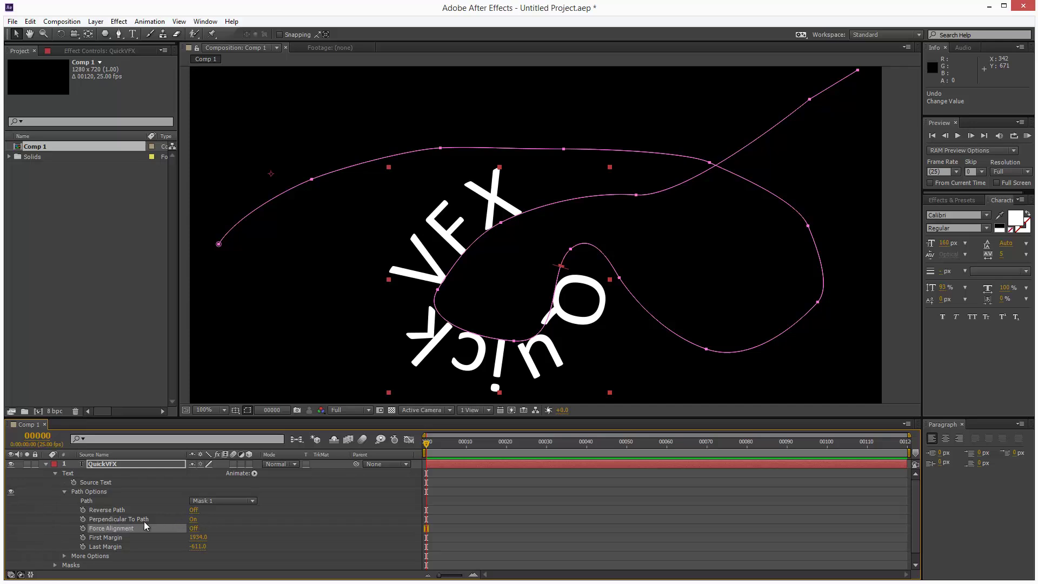
left_click(193, 519)
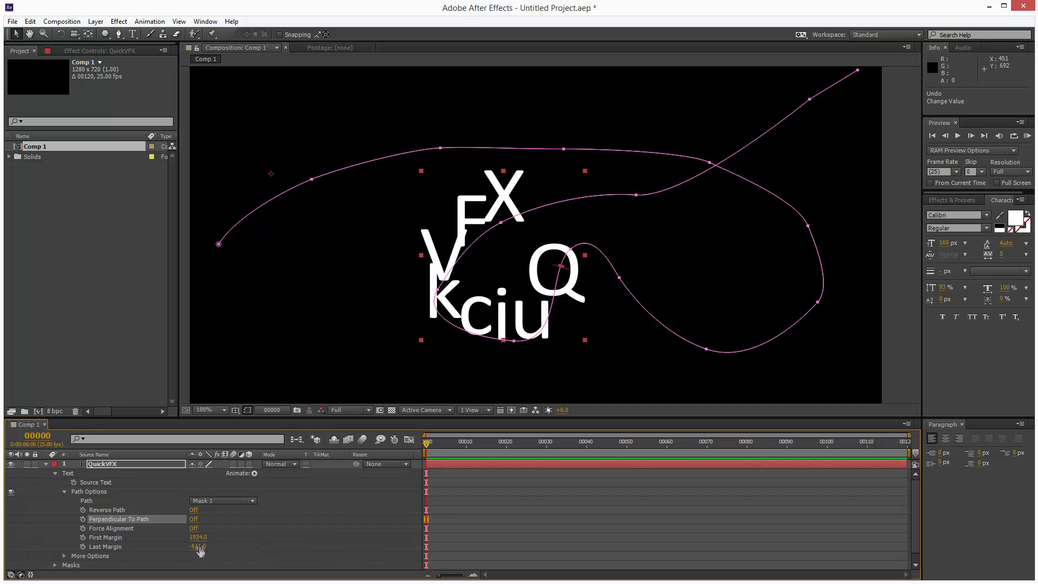
mouse_move(200, 536)
left_mouse_down()
mouse_move(476, 492)
mouse_move(30, 481)
mouse_move(231, 537)
mouse_move(378, 537)
mouse_move(151, 537)
mouse_move(254, 528)
mouse_move(151, 537)
mouse_move(200, 544)
left_mouse_up()
Step: Keyframe First Margin at 0.0 on frame 0 and a larger value at frame 70
left_click(82, 537)
left_click(198, 537)
type("0")
key("Return")
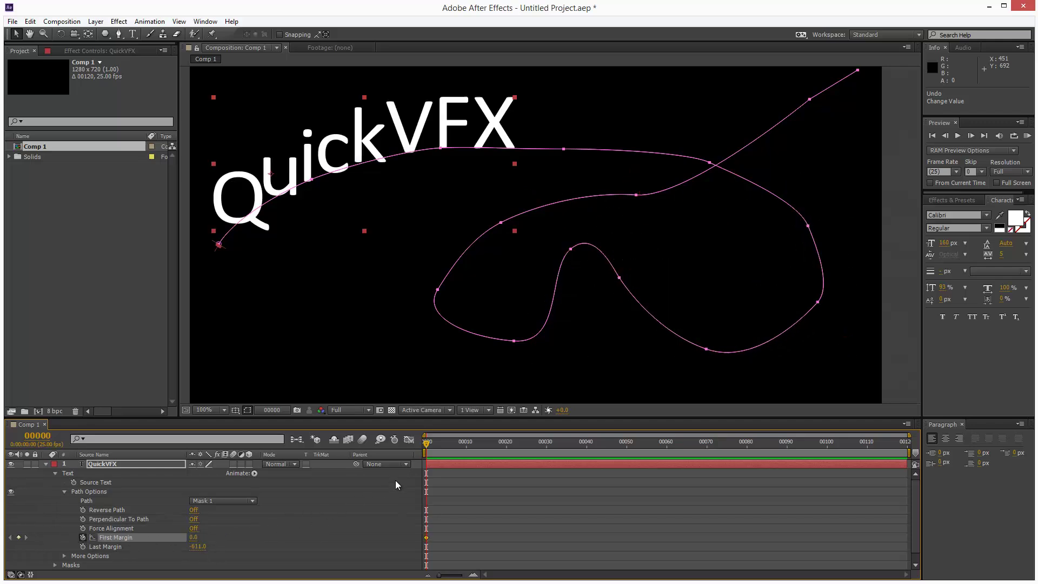
left_click_drag(503, 454, 706, 457)
left_click_drag(193, 538, 1036, 384)
left_click_drag(710, 444, 407, 462)
Step: Toggle Force Alignment on and off, then turn Perpendicular To Path back on
left_click(193, 529)
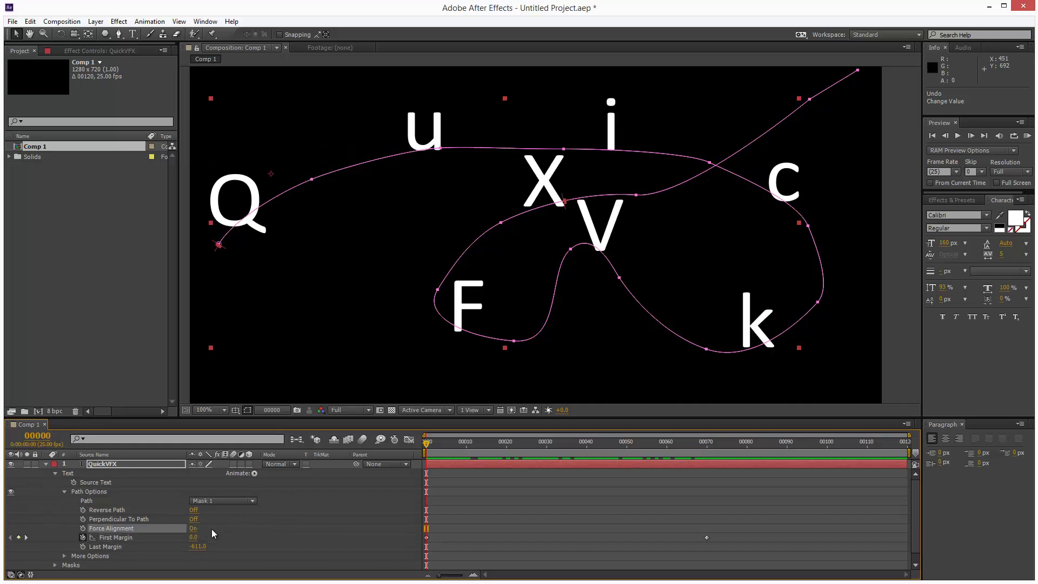
left_click(190, 528)
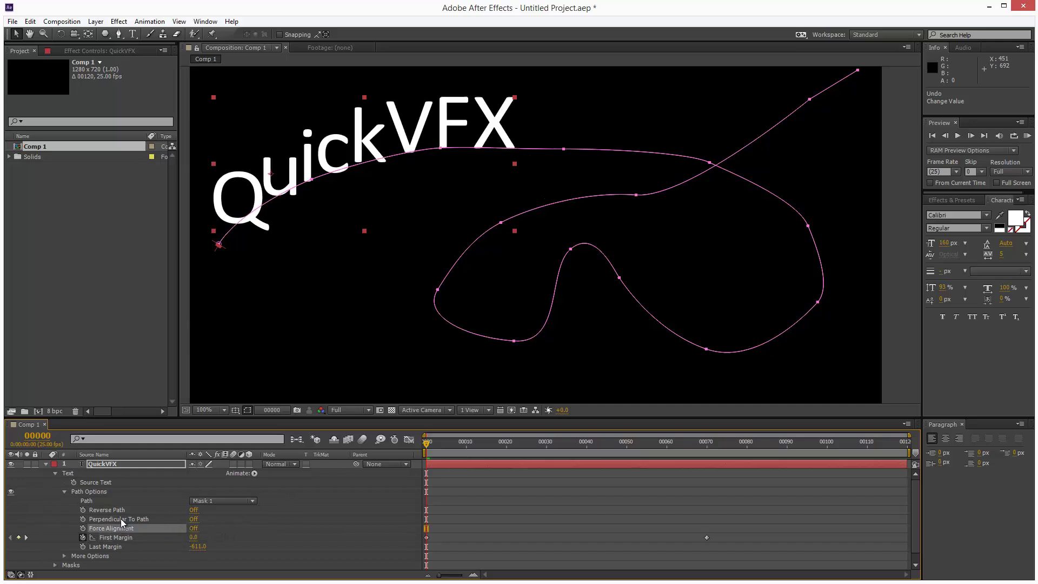
left_click(193, 519)
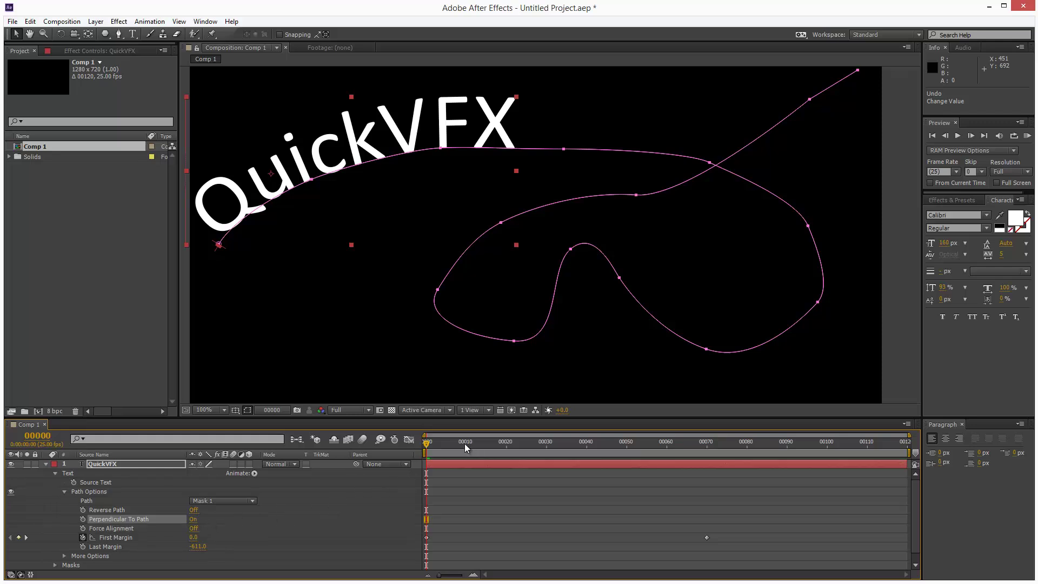
Step: Reduce the QuickVFX font size to 63 px and preview it moving along the path
mouse_move(454, 443)
left_mouse_down()
mouse_move(727, 422)
mouse_move(450, 441)
left_mouse_up()
left_click_drag(943, 242, 900, 256)
left_click_drag(434, 446, 394, 465)
left_click(65, 557)
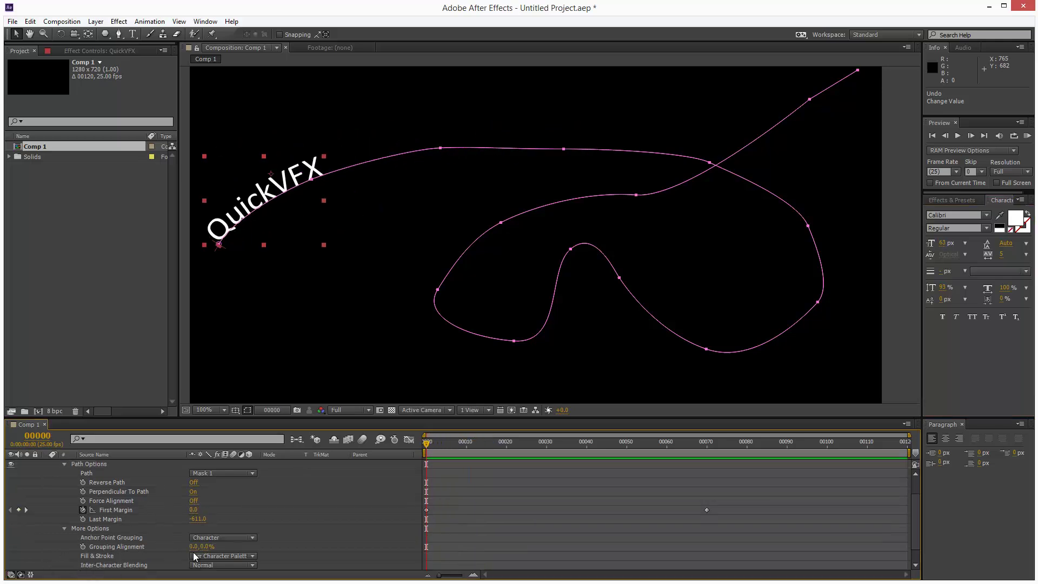
Step: Turn Reverse Path on and preview QuickVFX running the opposite way
left_click(193, 482)
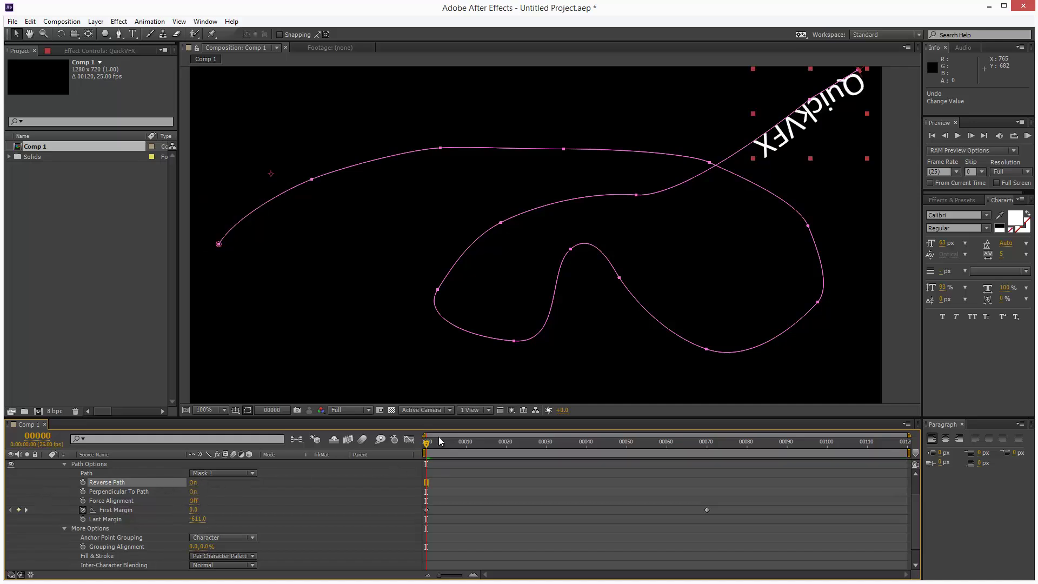
left_click_drag(436, 442, 473, 464)
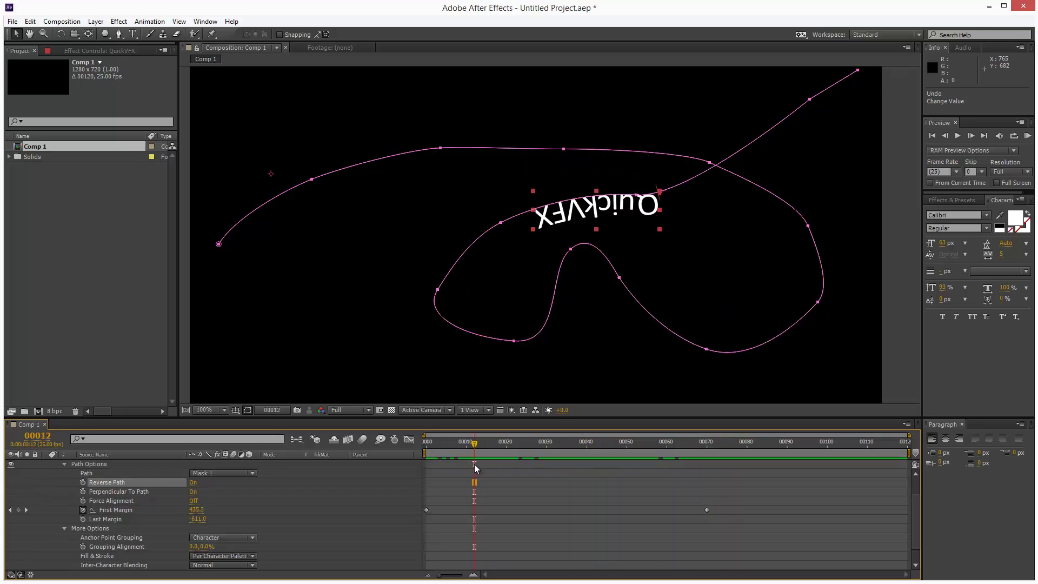